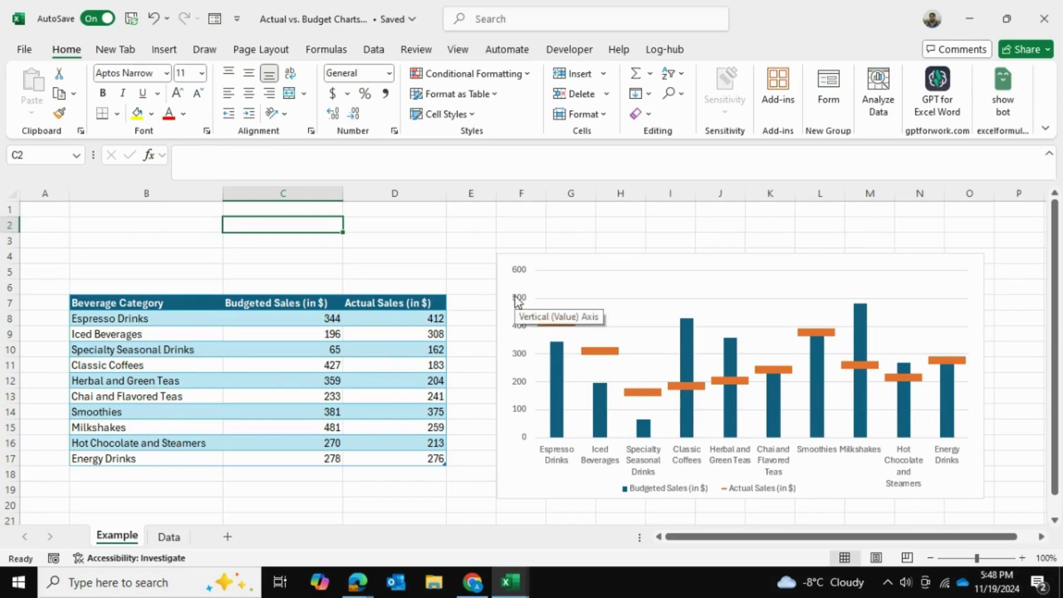
{"action": "left_click", "coordinate": [525, 469]}
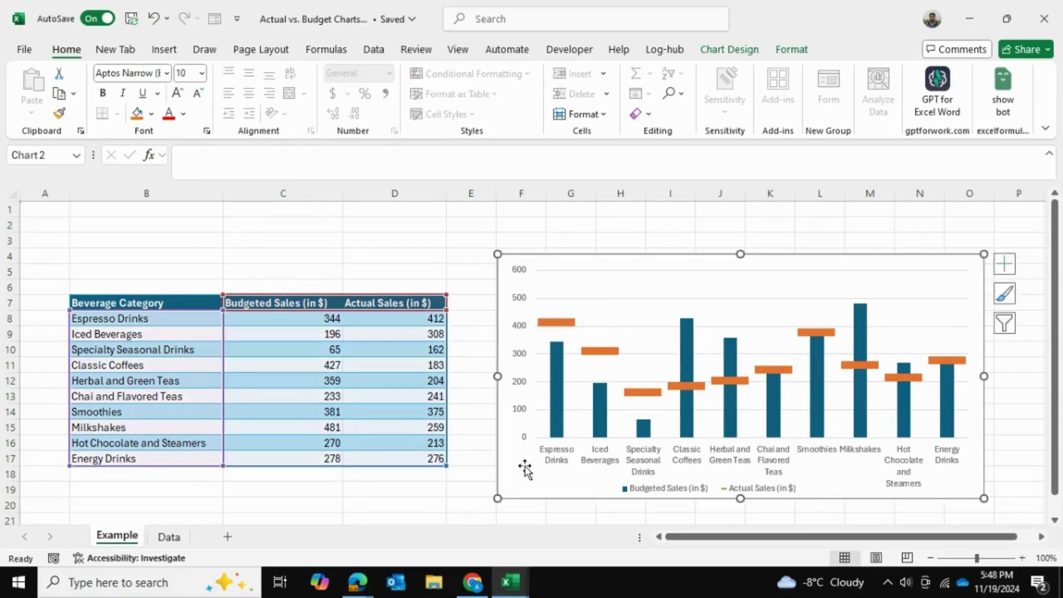
{"action": "left_click", "coordinate": [425, 261]}
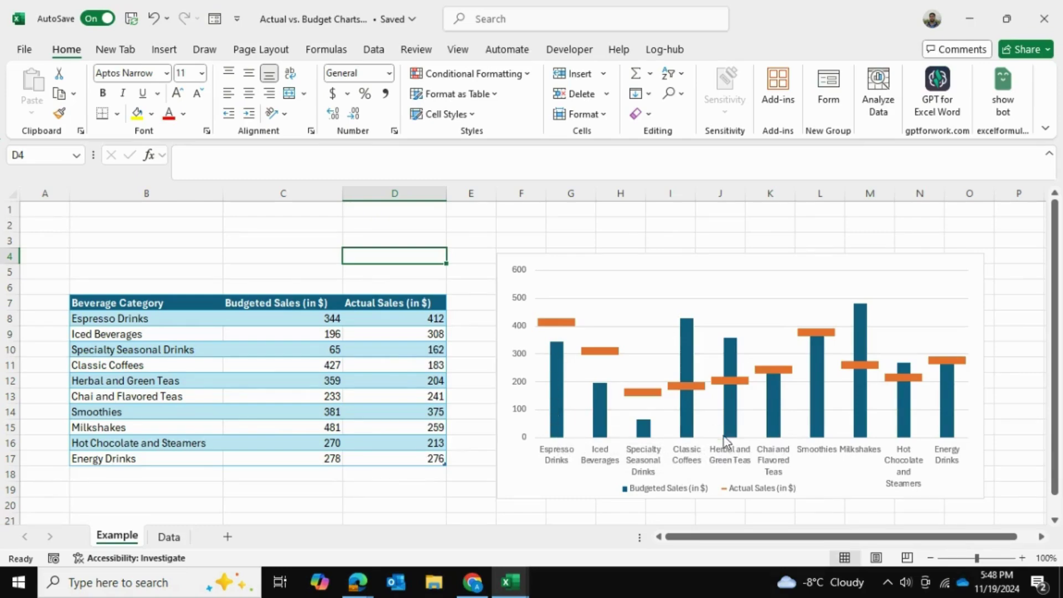
{"action": "mouse_move", "coordinate": [621, 397]}
{"action": "left_click", "coordinate": [296, 244]}
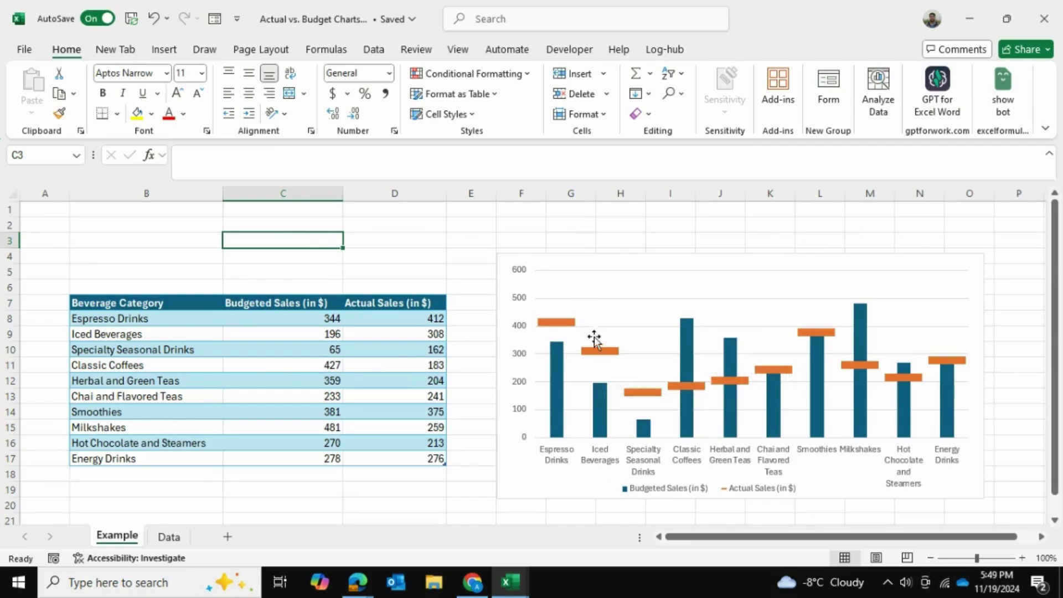
{"action": "left_click", "coordinate": [296, 368]}
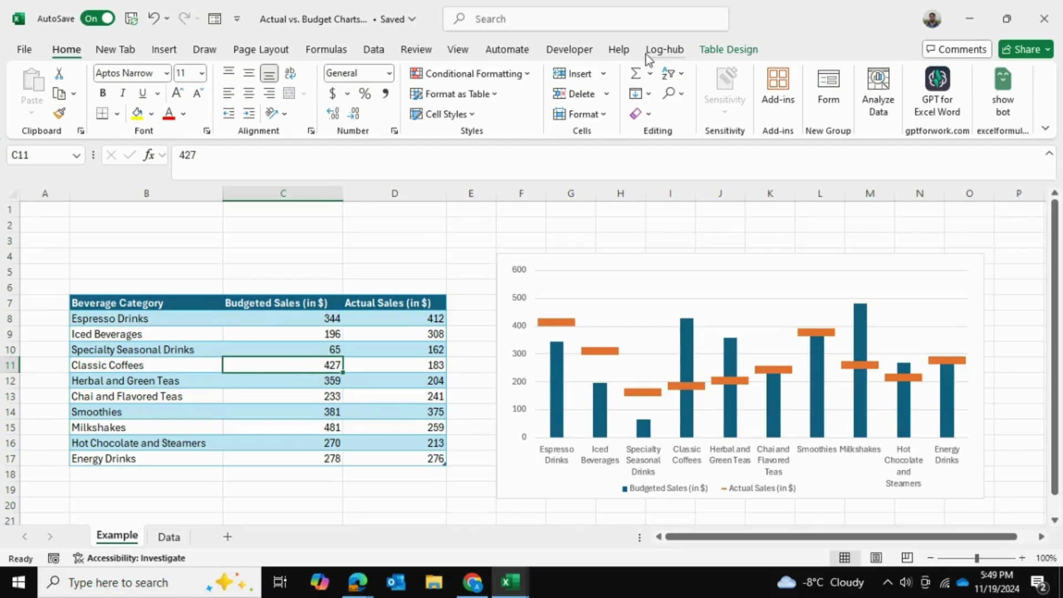
{"action": "left_click", "coordinate": [160, 50]}
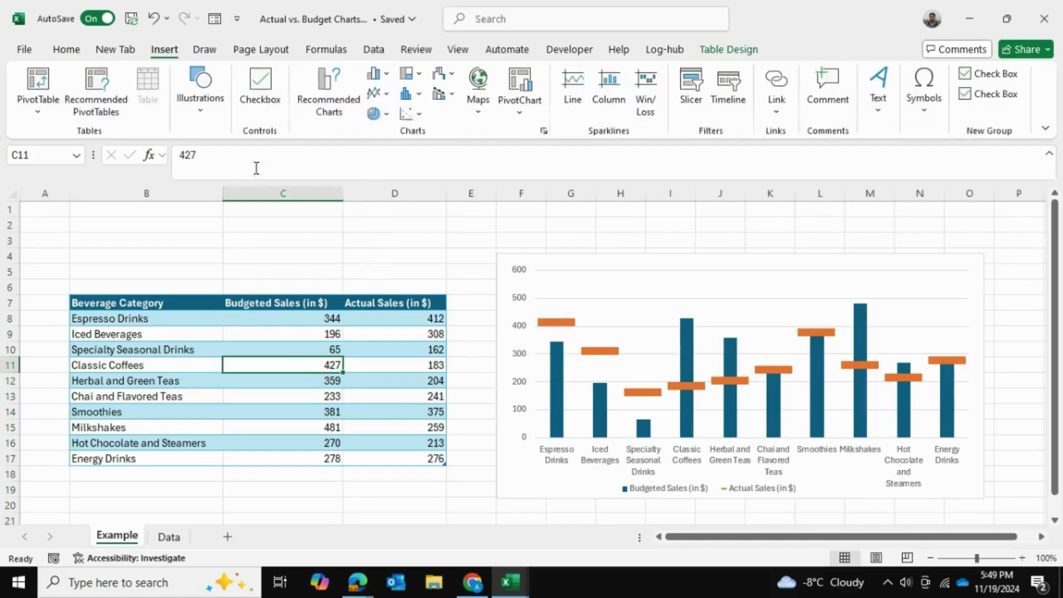
{"action": "left_click", "coordinate": [370, 82]}
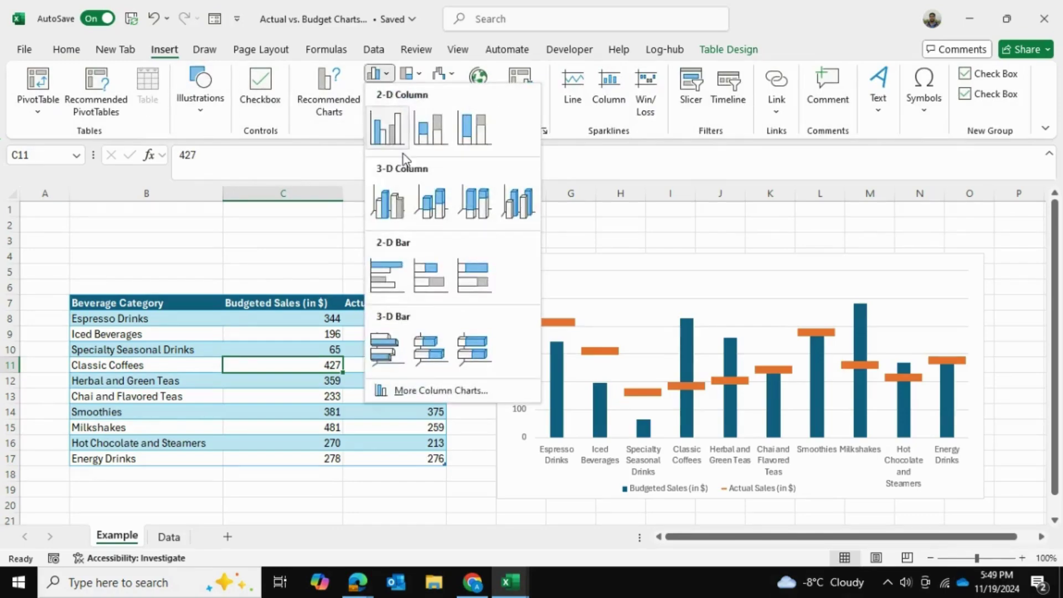
{"action": "left_click", "coordinate": [394, 135]}
{"action": "left_click_drag", "start_coordinate": [561, 277], "coordinate": [268, 246]}
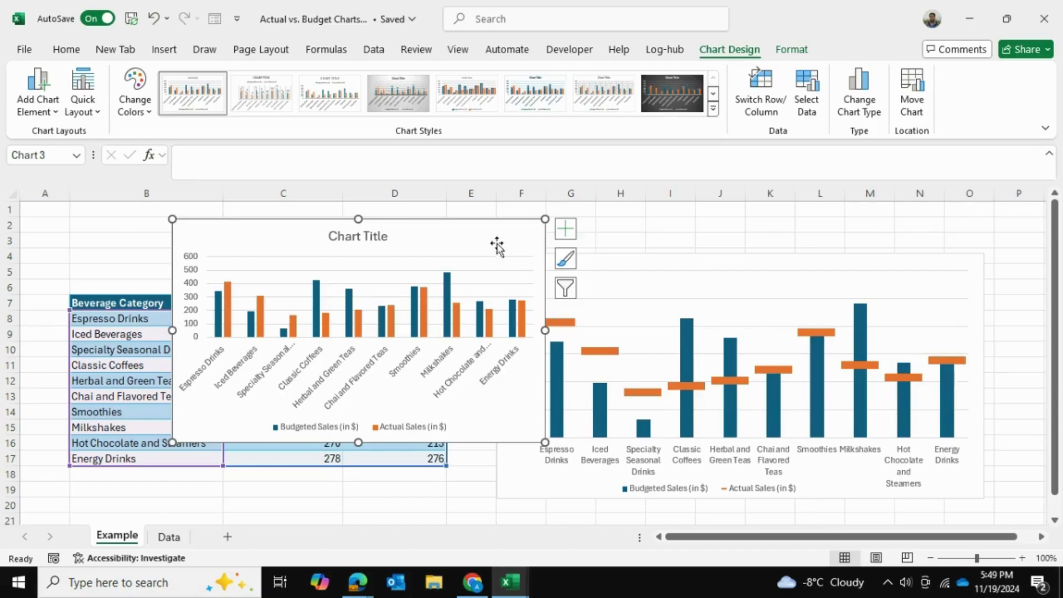
{"action": "key", "text": "Delete"}
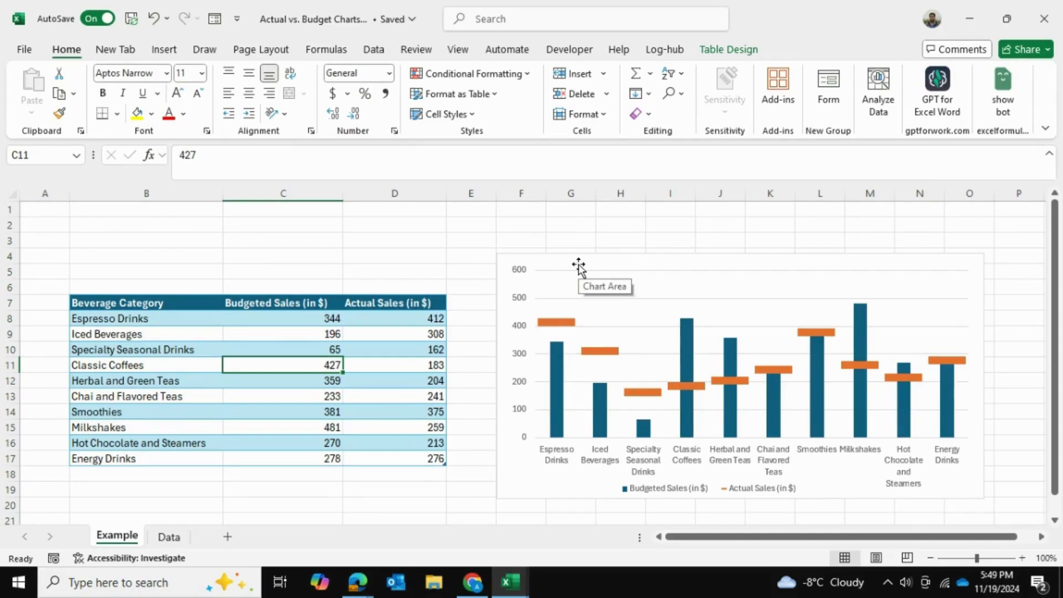
{"action": "left_click", "coordinate": [551, 492]}
{"action": "left_click", "coordinate": [435, 490]}
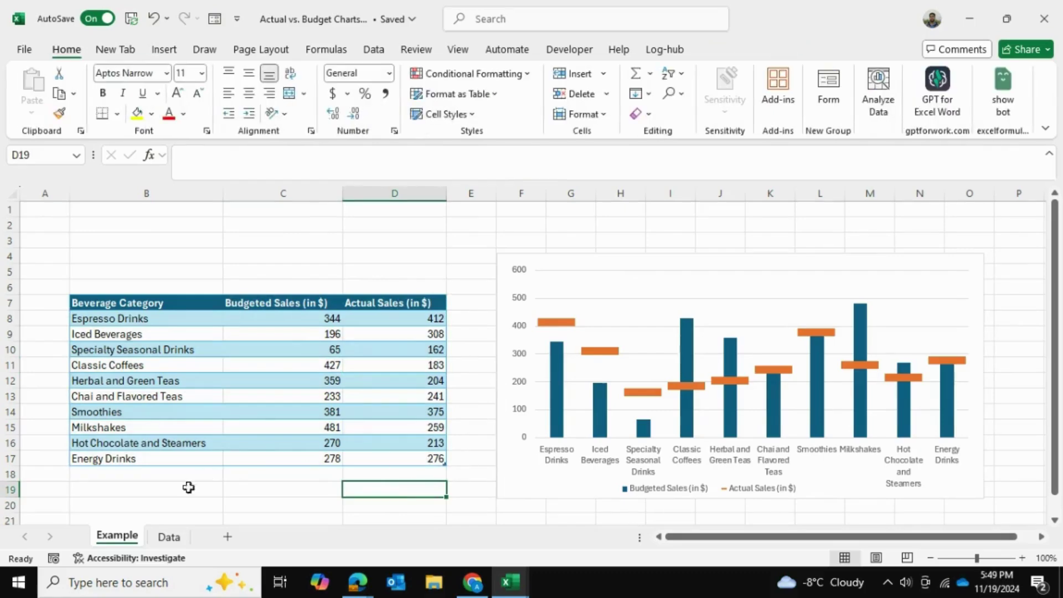
- Insert a 2-D clustered column chart from the beverage sales table on the Data sheet
{"action": "left_click", "coordinate": [168, 537]}
{"action": "left_click", "coordinate": [463, 461]}
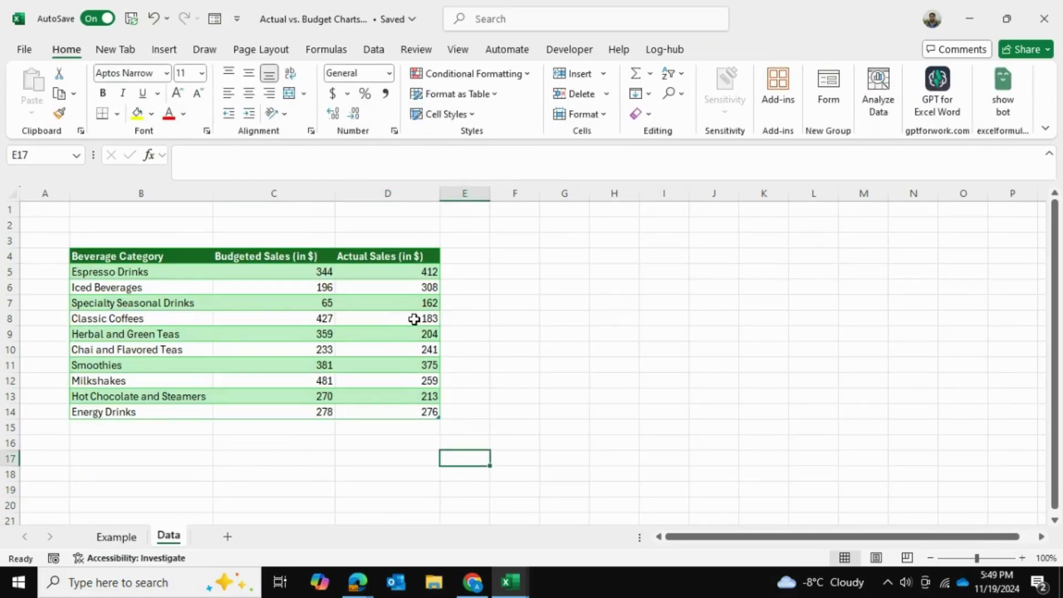
{"action": "left_click", "coordinate": [297, 291]}
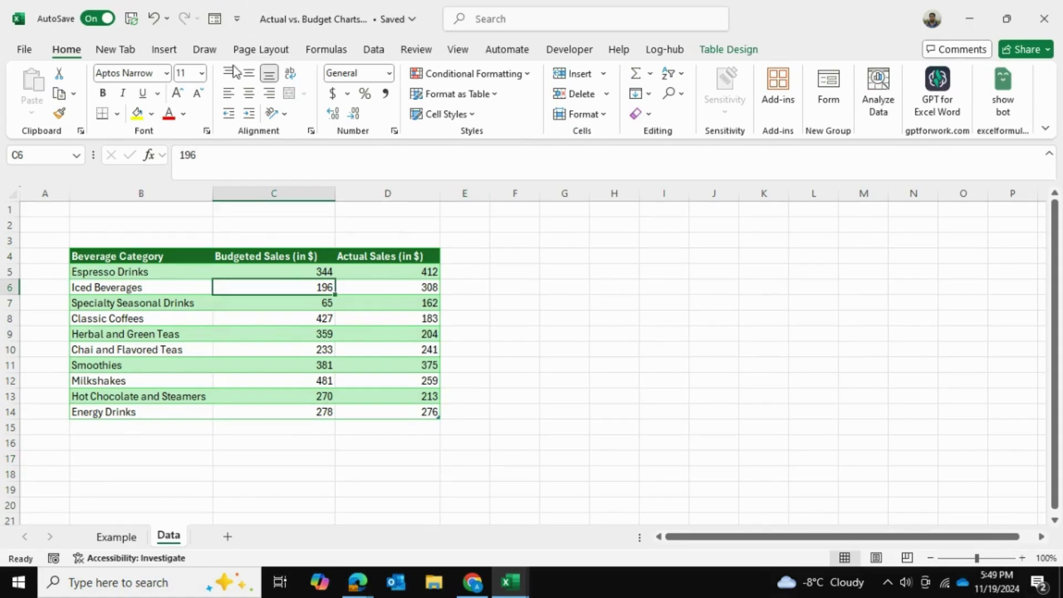
{"action": "left_click", "coordinate": [165, 50]}
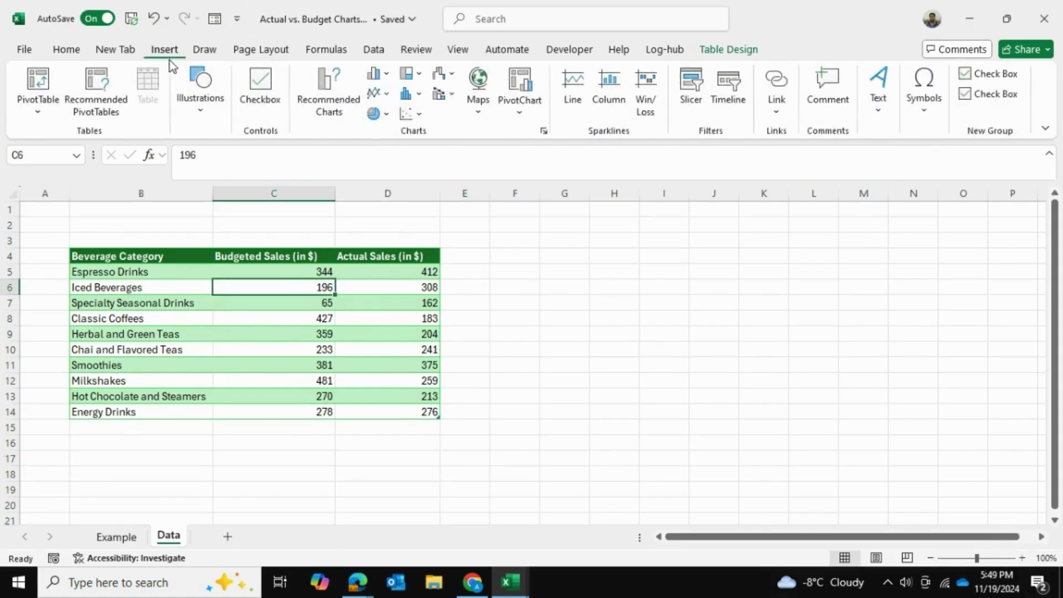
{"action": "left_click", "coordinate": [387, 77]}
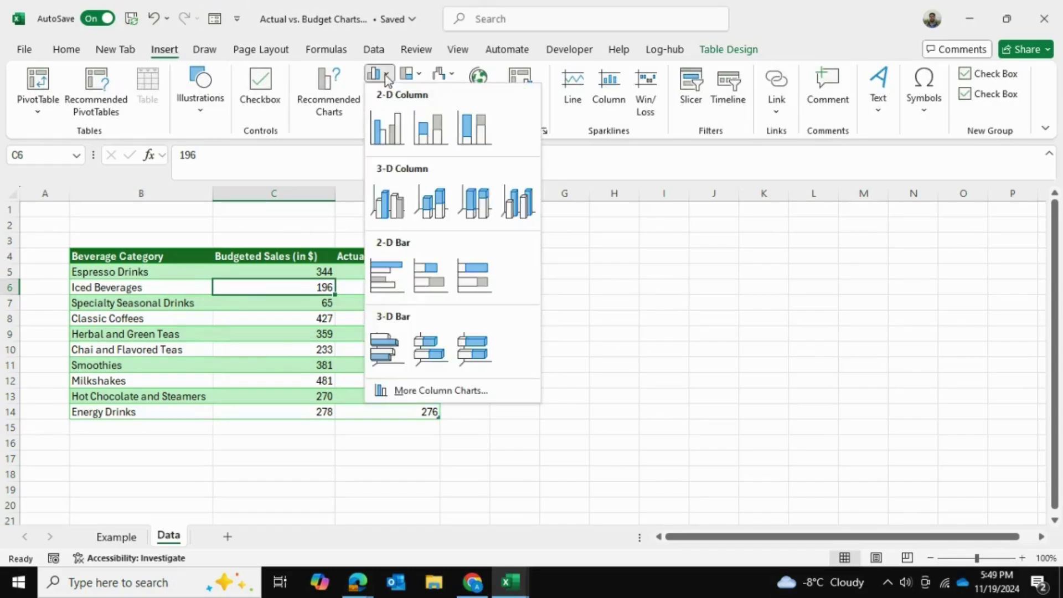
{"action": "left_click", "coordinate": [384, 133]}
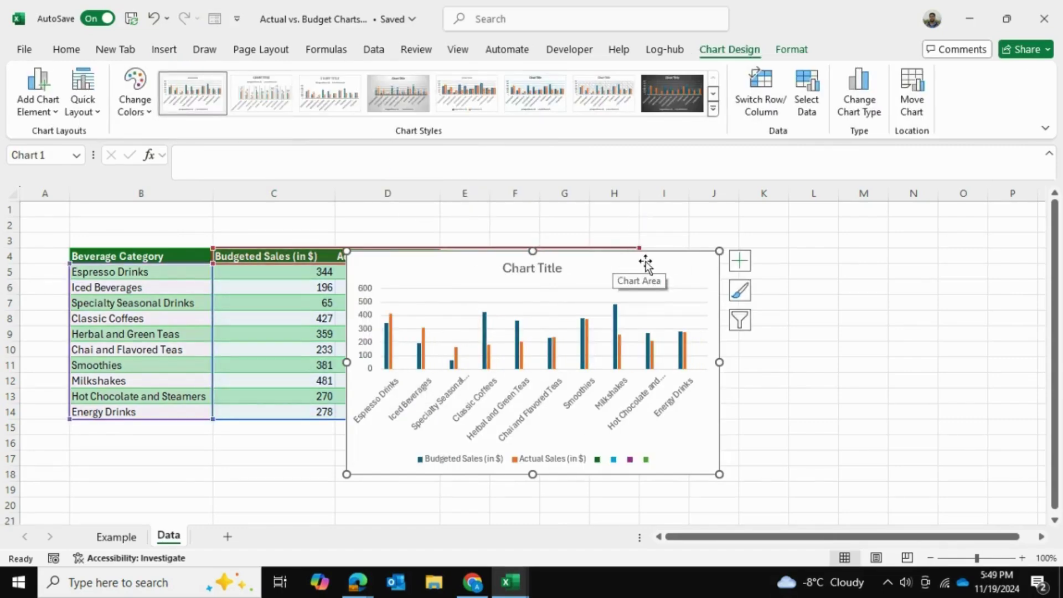
- Move the new chart clear of the table's right side, to about columns F to M, and delete its chart title
{"action": "left_click_drag", "start_coordinate": [649, 262], "coordinate": [719, 265]}
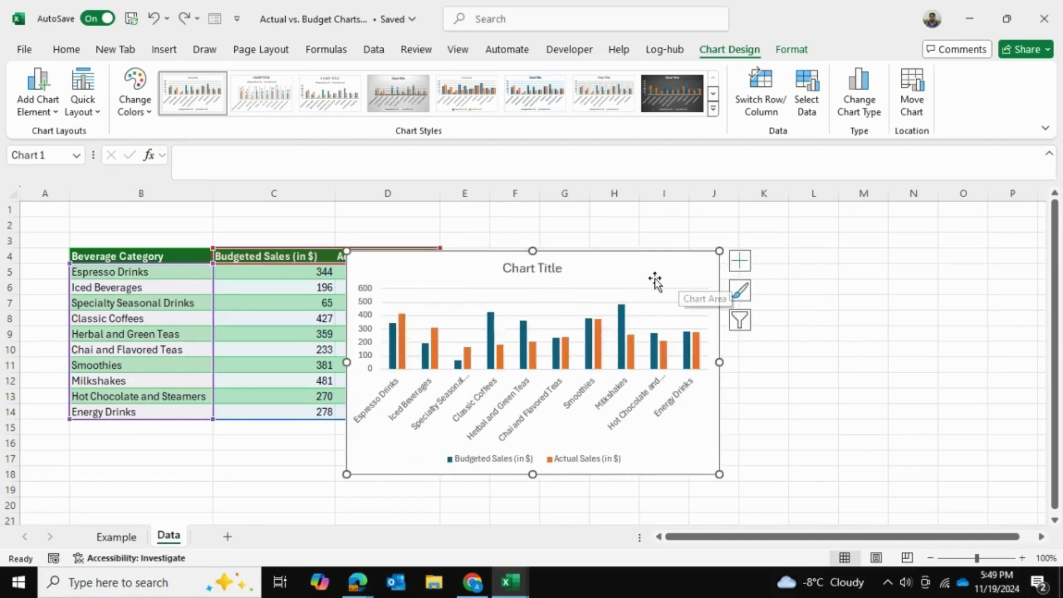
{"action": "left_click_drag", "start_coordinate": [655, 280], "coordinate": [745, 261]}
{"action": "left_click", "coordinate": [712, 248]}
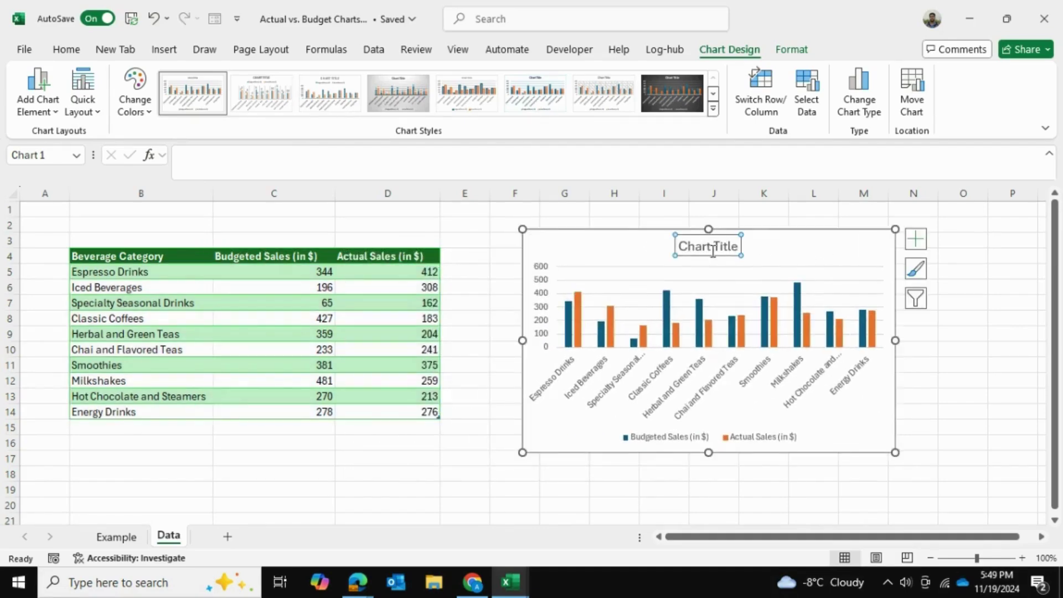
{"action": "key", "text": "Delete"}
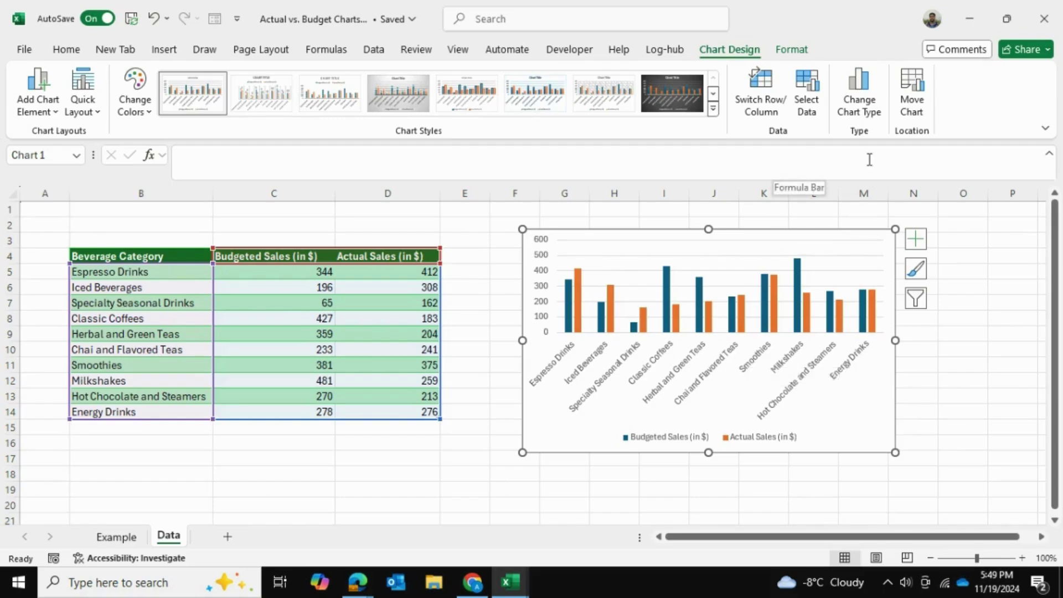
- Change the chart type to a Clustered Column - Line combo, with Budgeted Sales as columns and Actual Sales as a line
{"action": "left_click", "coordinate": [865, 119]}
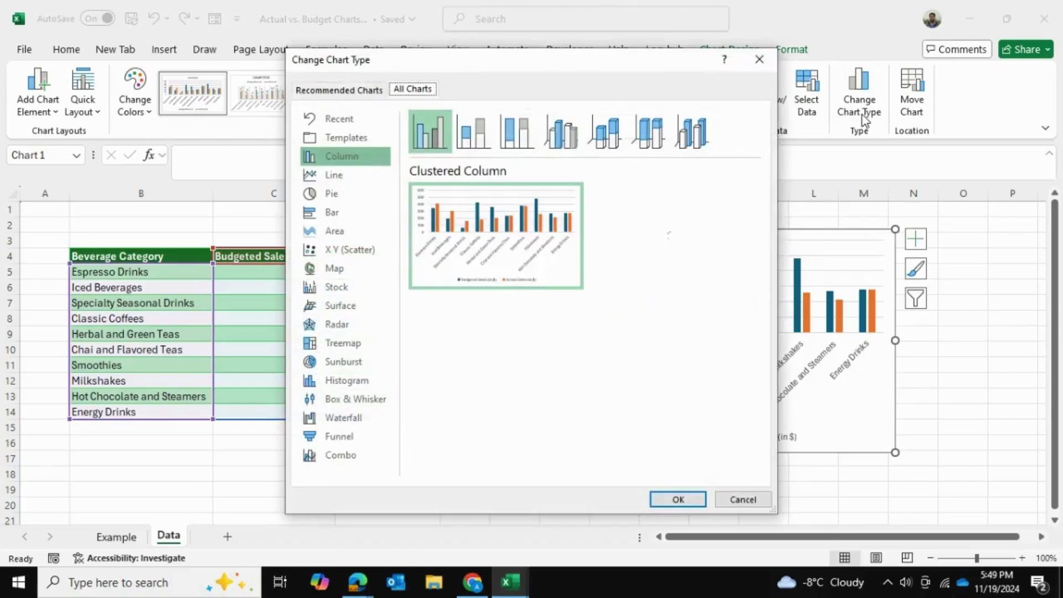
{"action": "left_click", "coordinate": [335, 457]}
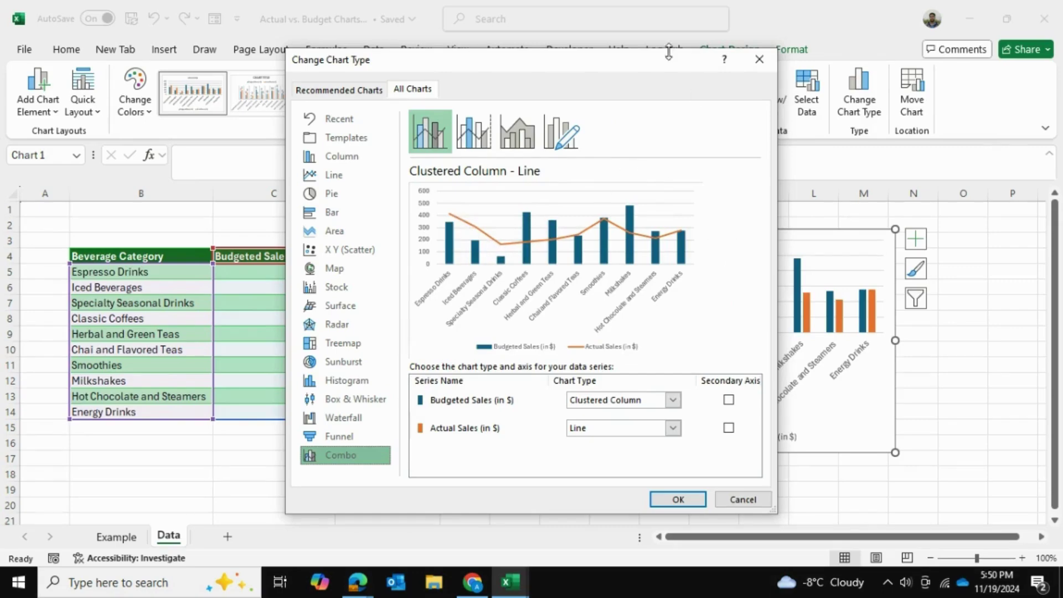
{"action": "left_click_drag", "start_coordinate": [663, 58], "coordinate": [618, 62]}
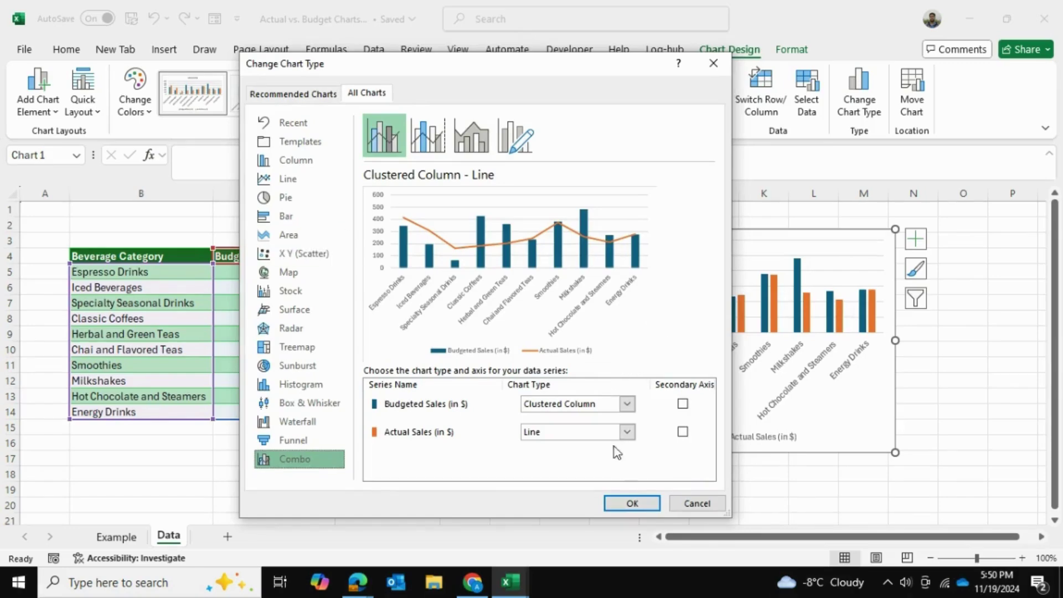
{"action": "left_click", "coordinate": [630, 504]}
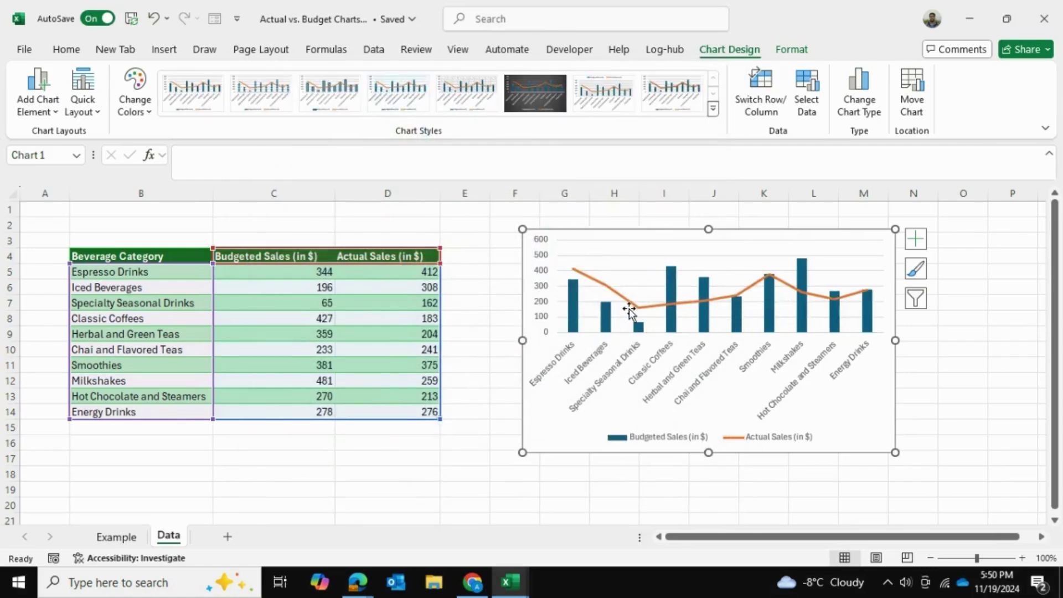
- Format the Actual Sales series to have no connecting line
{"action": "mouse_move", "coordinate": [700, 319]}
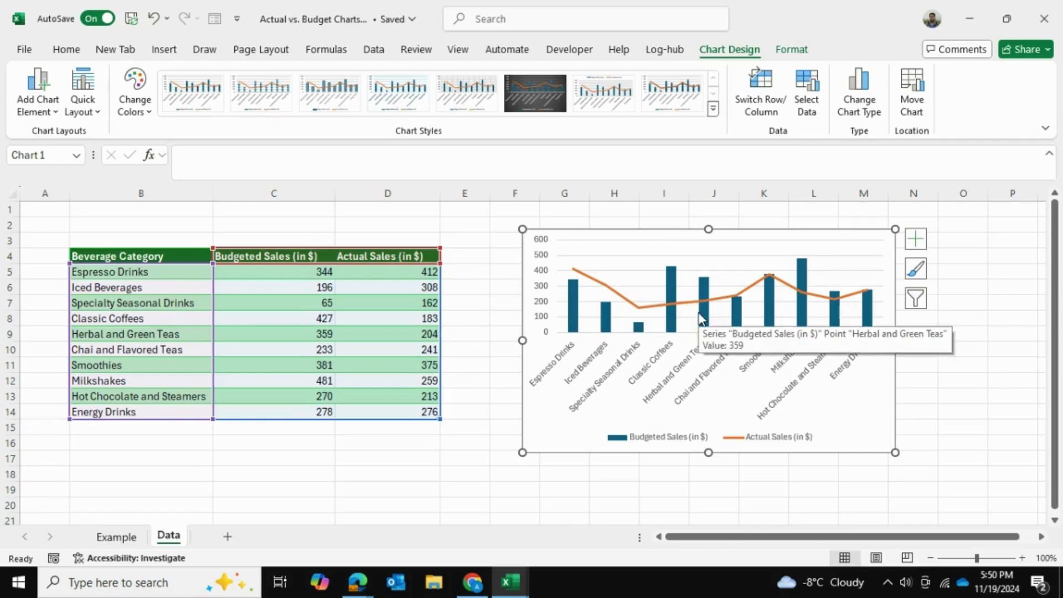
{"action": "mouse_move", "coordinate": [655, 310]}
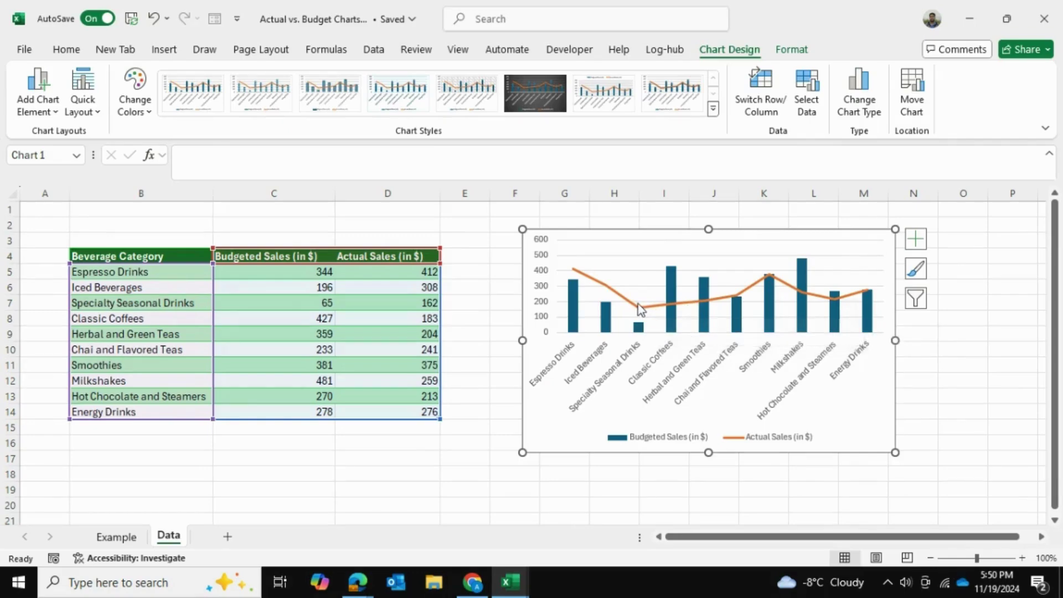
{"action": "left_click", "coordinate": [636, 311]}
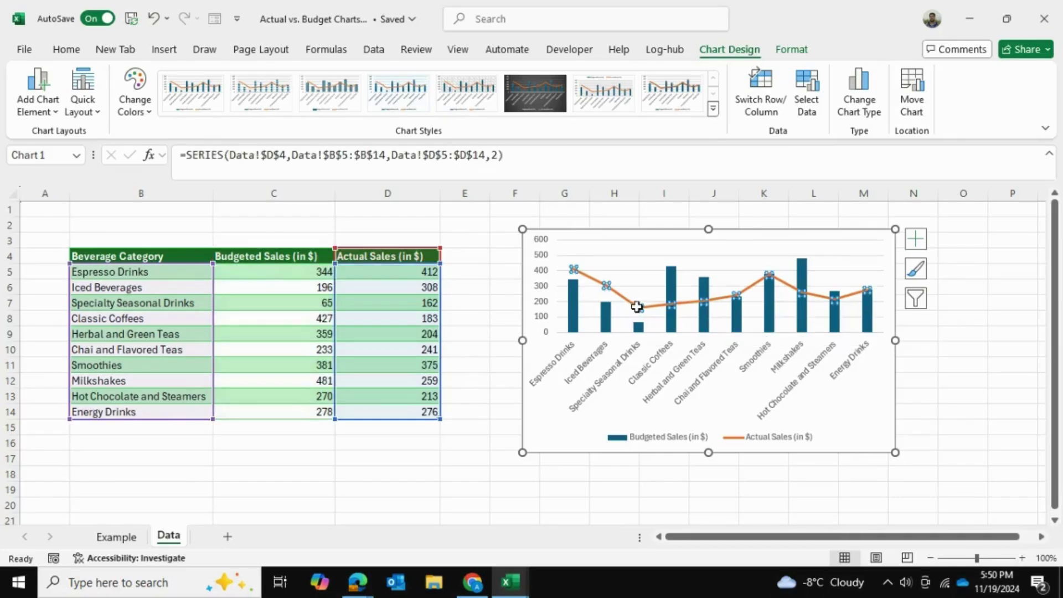
{"action": "right_click", "coordinate": [635, 311]}
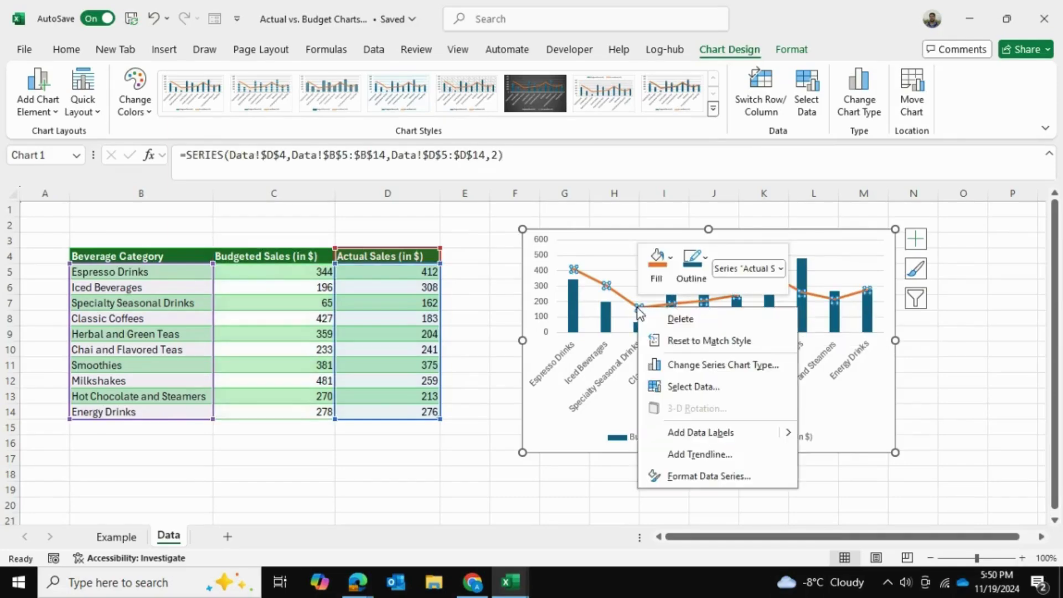
{"action": "left_click", "coordinate": [705, 477]}
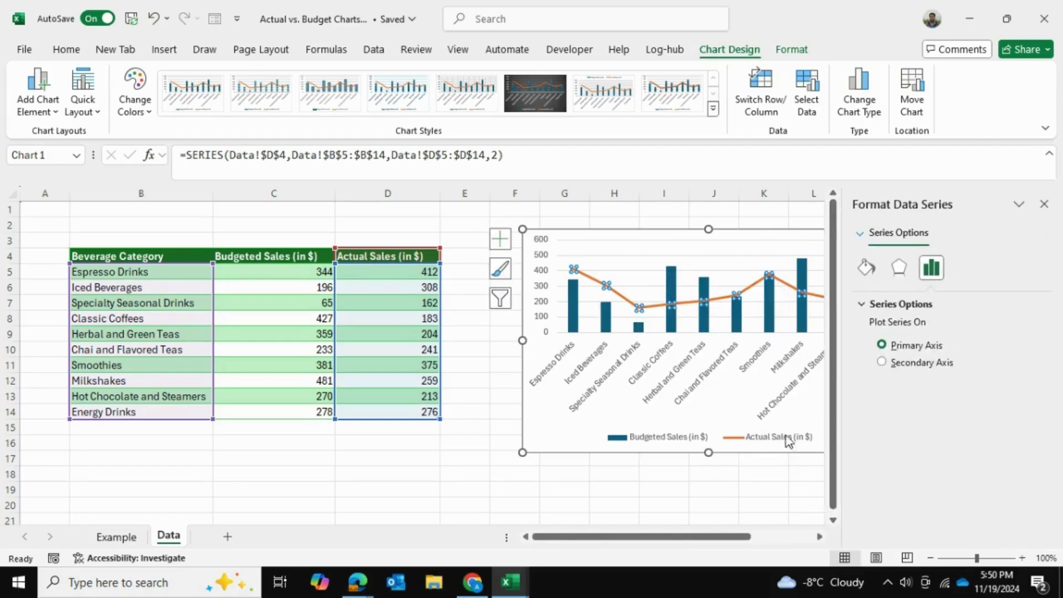
{"action": "left_click", "coordinate": [900, 268]}
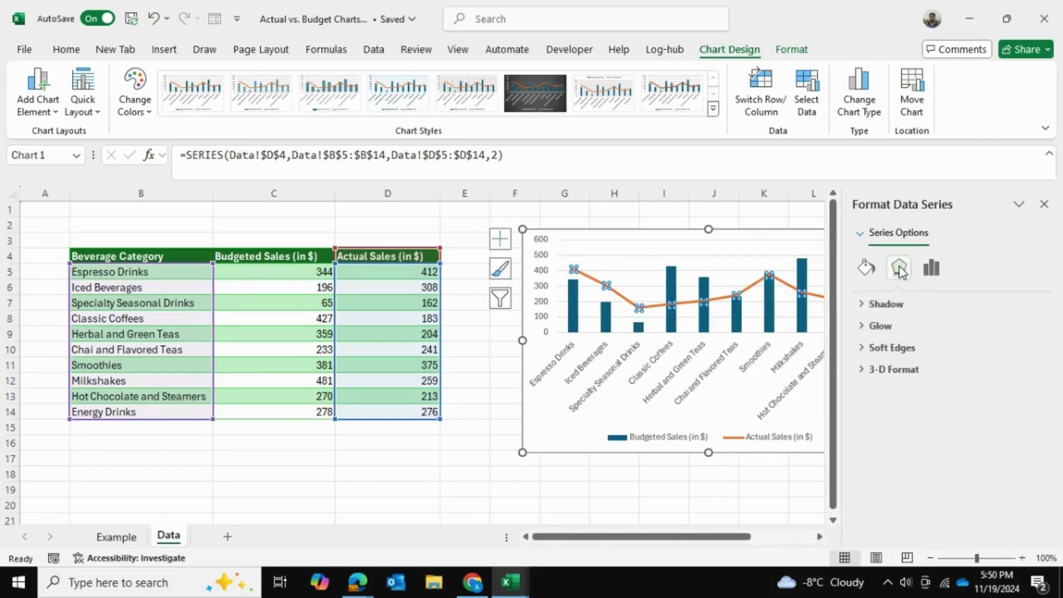
{"action": "left_click", "coordinate": [872, 275]}
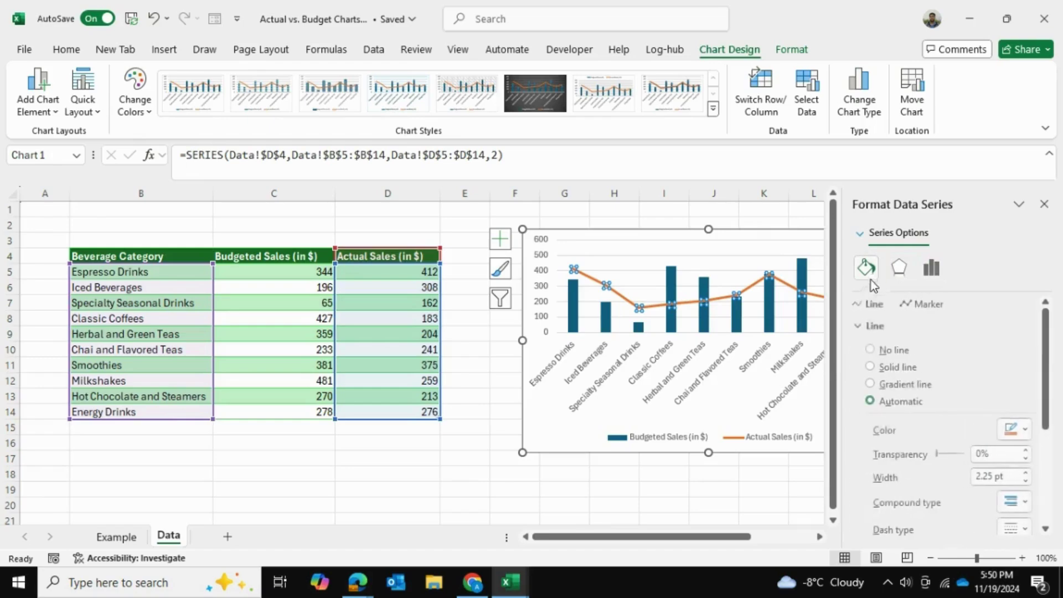
{"action": "left_click", "coordinate": [886, 352]}
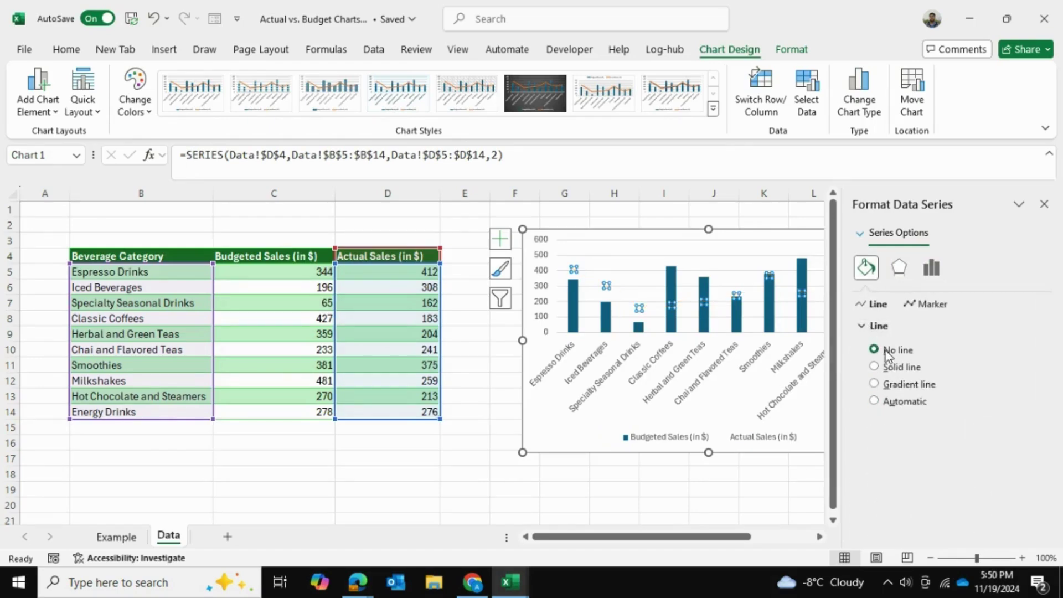
- Give the Actual Sales series built-in markers of the long dash type
{"action": "left_click", "coordinate": [916, 307]}
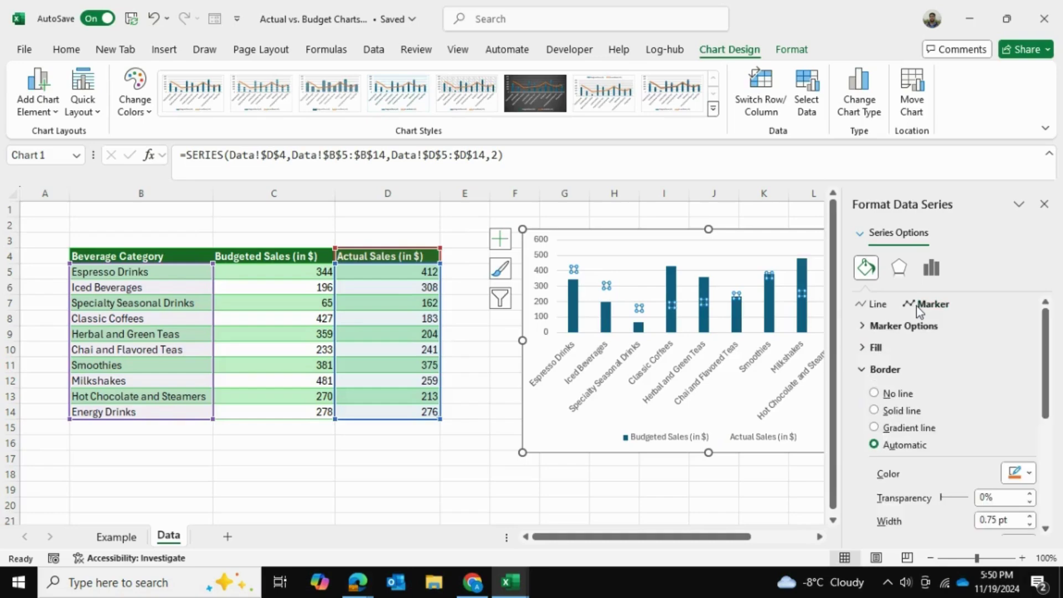
{"action": "left_click", "coordinate": [865, 330]}
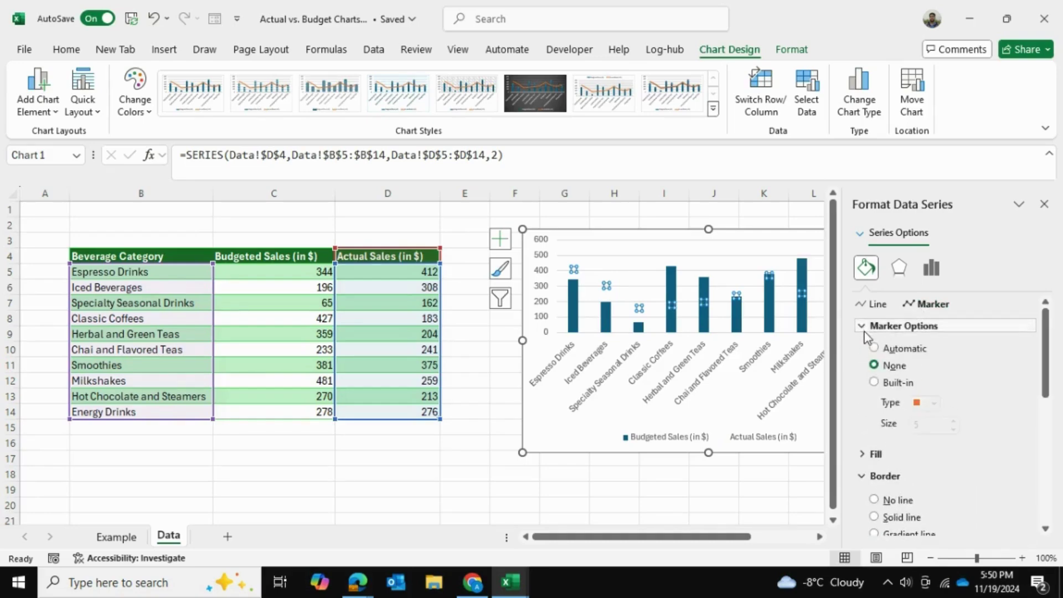
{"action": "left_click", "coordinate": [874, 383]}
{"action": "left_click", "coordinate": [934, 403]}
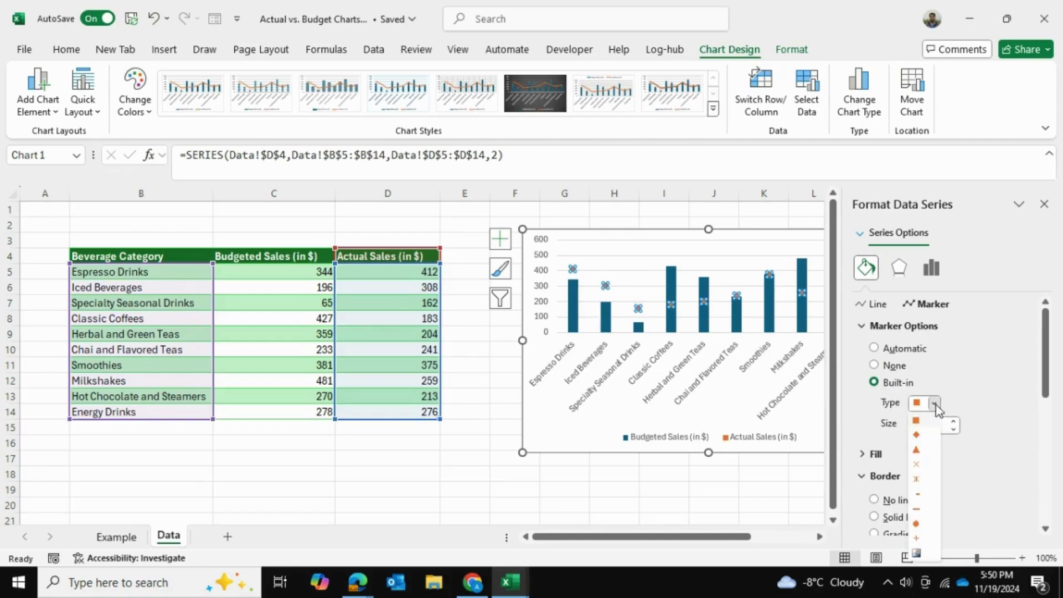
{"action": "left_click", "coordinate": [917, 510]}
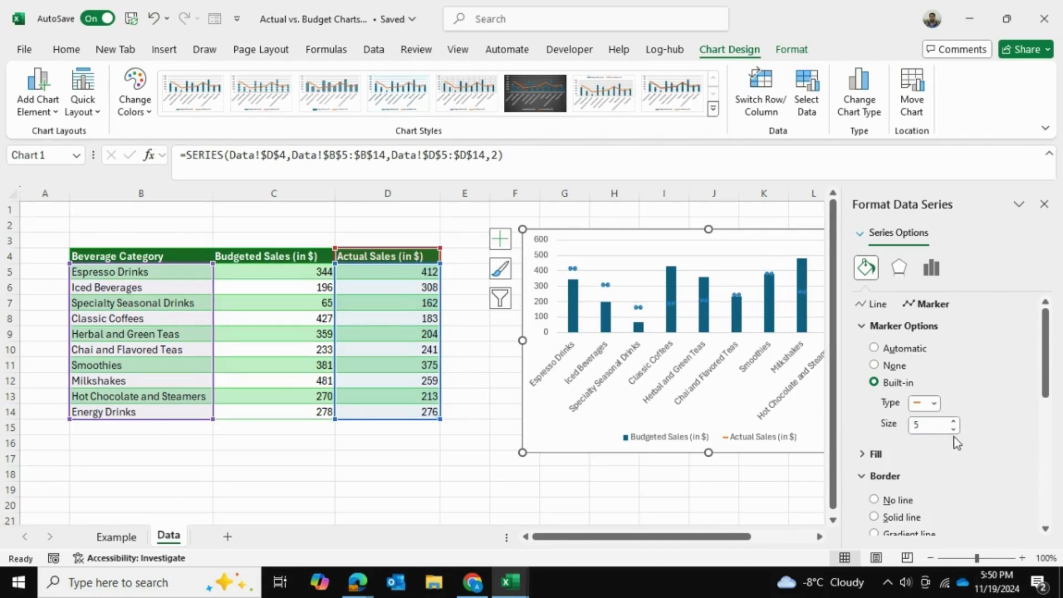
- Increase the Actual Sales marker size to 22
{"action": "left_click", "coordinate": [953, 422]}
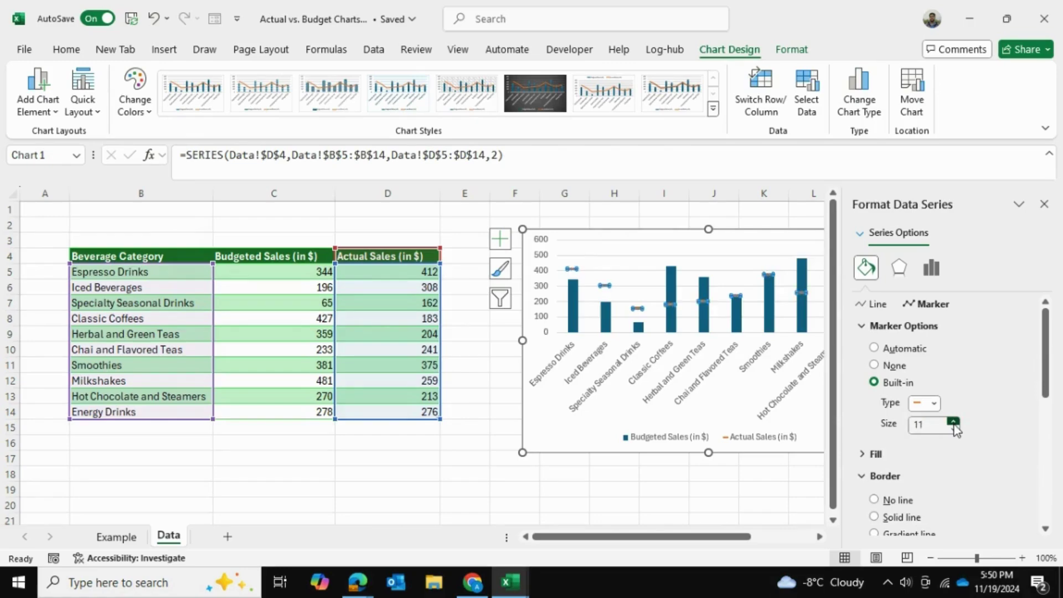
{"action": "left_click", "coordinate": [953, 422]}
{"action": "left_click", "coordinate": [953, 422]}
{"action": "left_click", "coordinate": [953, 423]}
{"action": "left_click", "coordinate": [954, 423]}
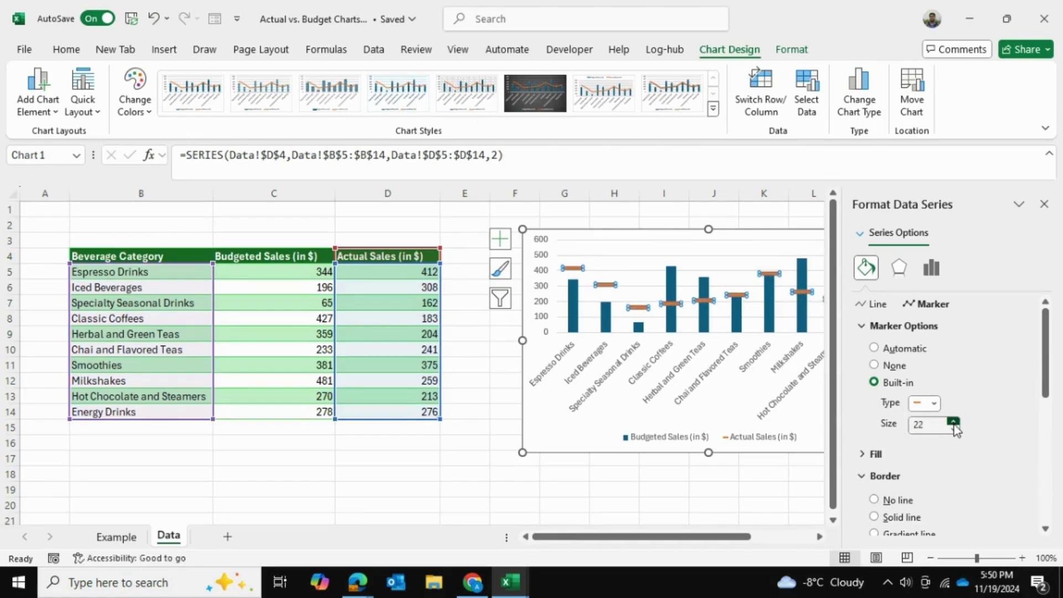
- Increase the Actual Sales marker size slightly further and close the series formatting pane
{"action": "left_click", "coordinate": [954, 423]}
{"action": "left_click", "coordinate": [954, 423]}
{"action": "left_click", "coordinate": [1044, 206]}
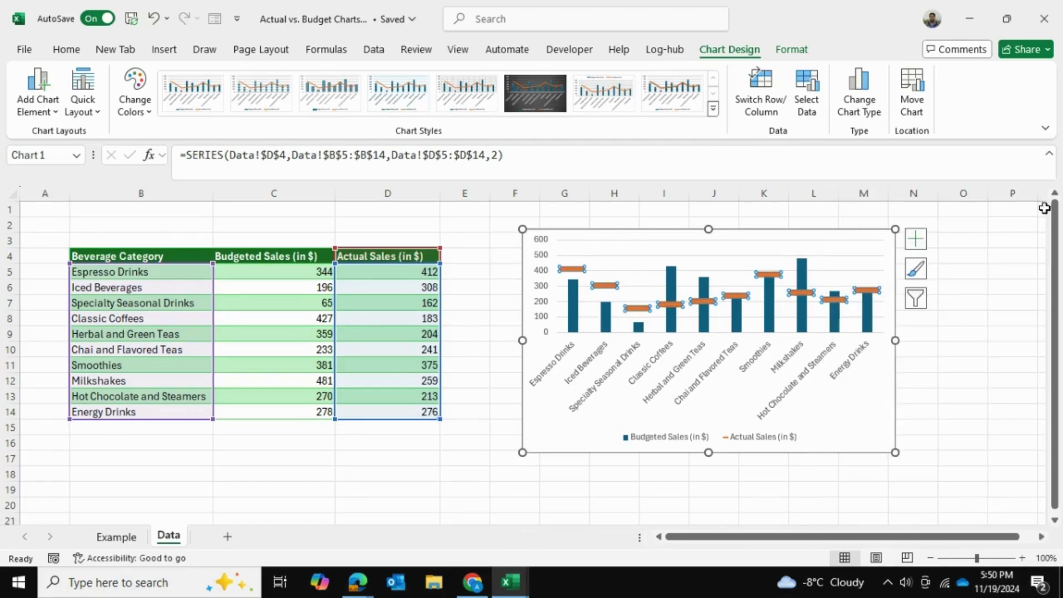
- Enlarge the chart and position it beside the data table, spanning about columns F to N and rows 1 to 17, leaving it deselected
{"action": "left_click", "coordinate": [572, 437]}
{"action": "left_click_drag", "start_coordinate": [571, 437], "coordinate": [526, 435]}
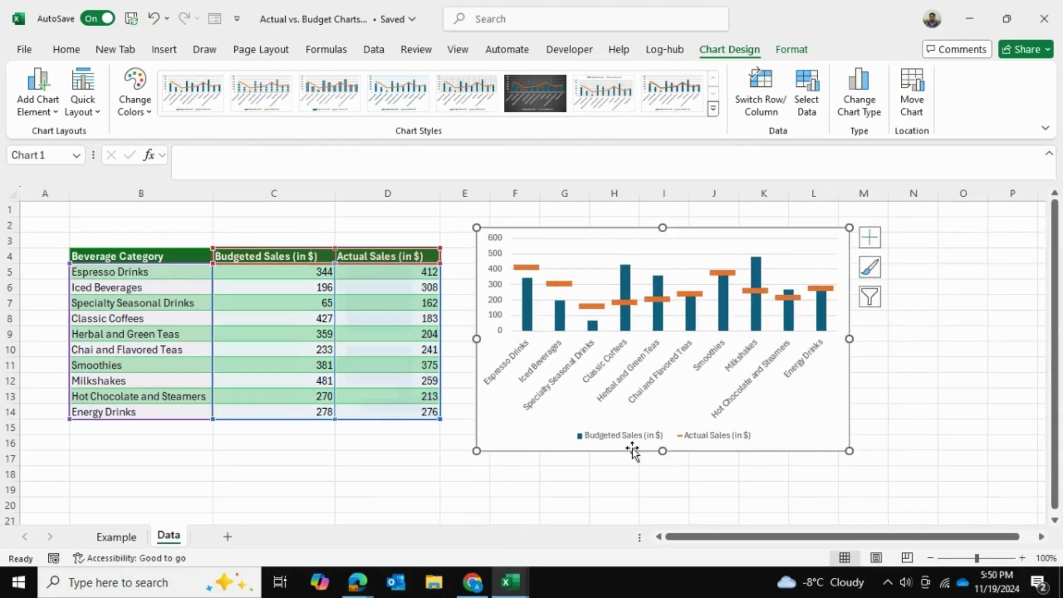
{"action": "left_click_drag", "start_coordinate": [848, 446], "coordinate": [906, 487]}
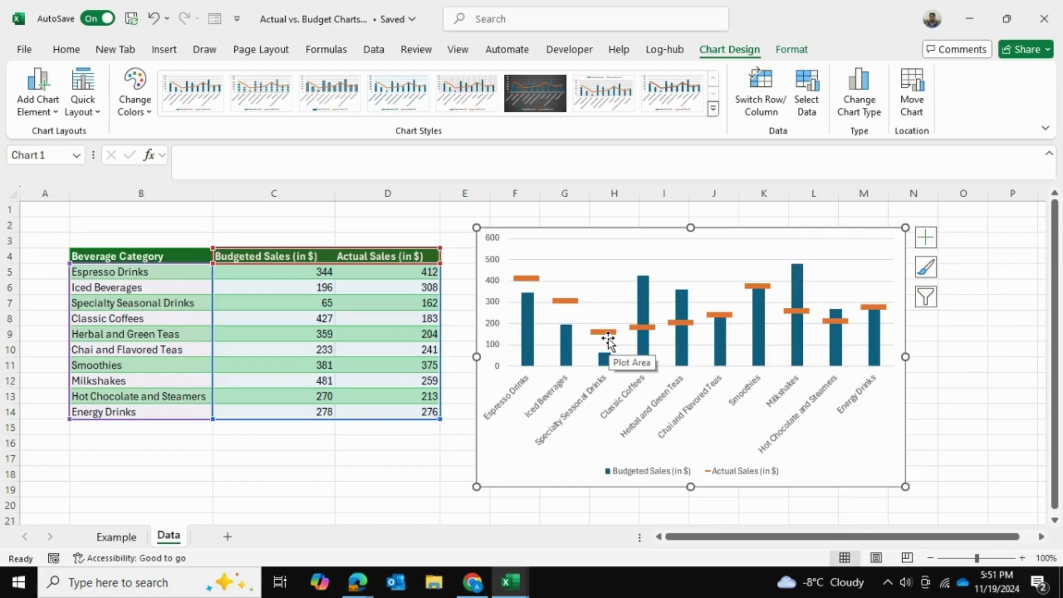
{"action": "left_click", "coordinate": [464, 458]}
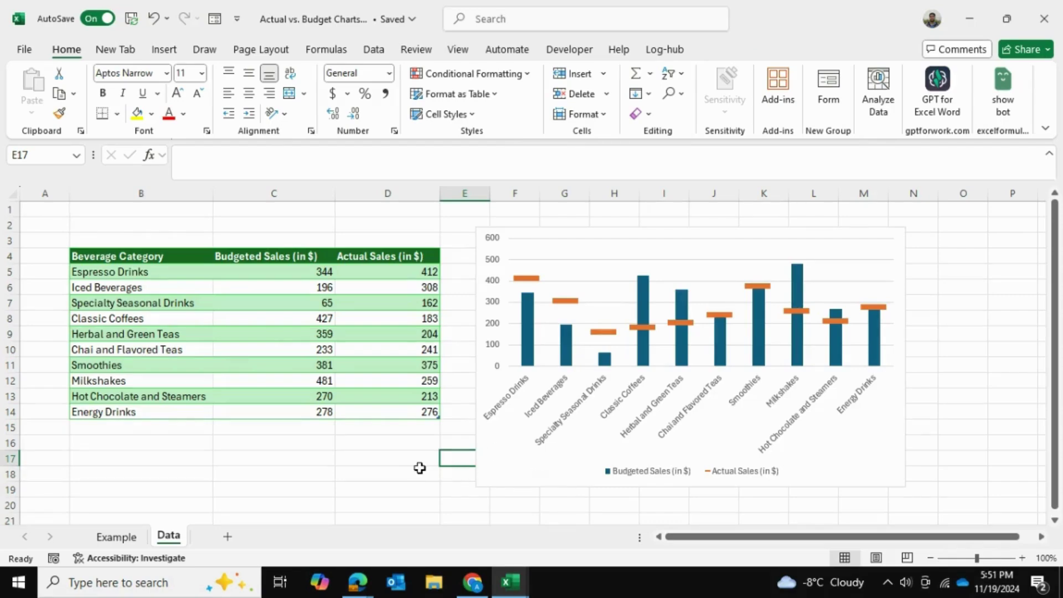
{"action": "left_click_drag", "start_coordinate": [505, 474], "coordinate": [520, 457]}
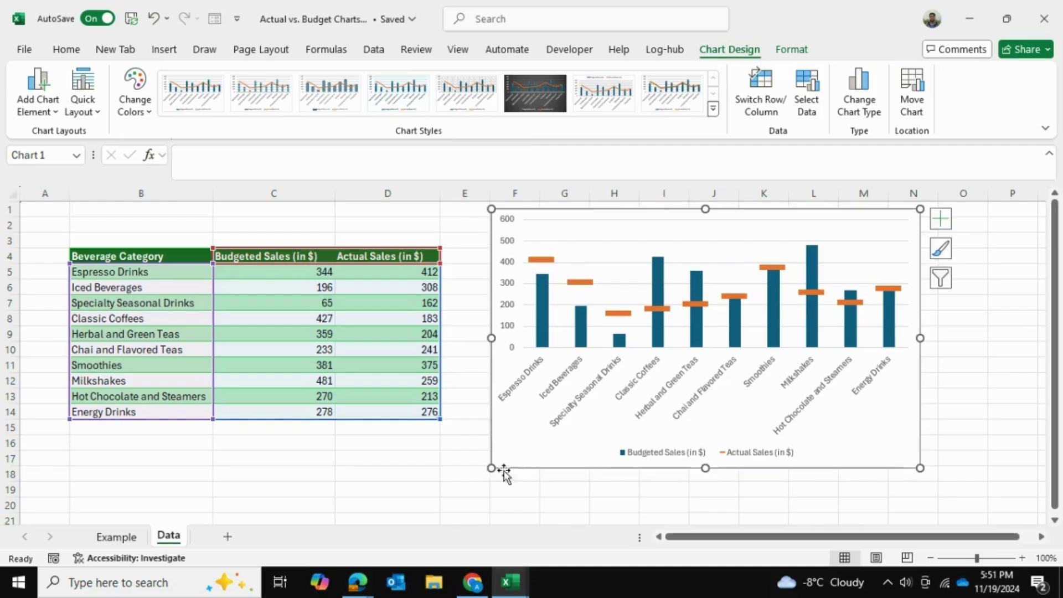
{"action": "left_click", "coordinate": [440, 475]}
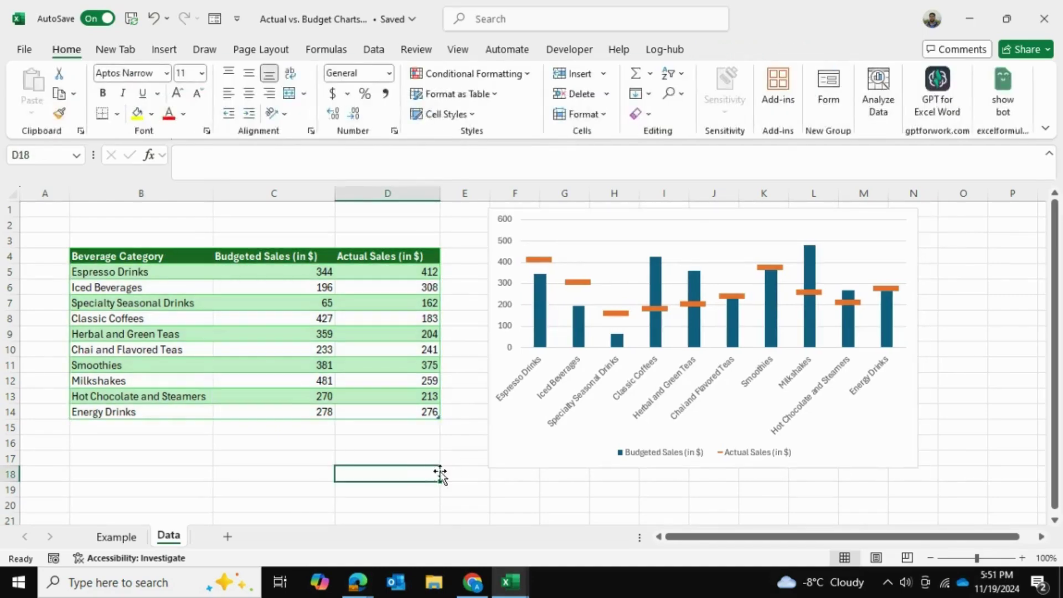